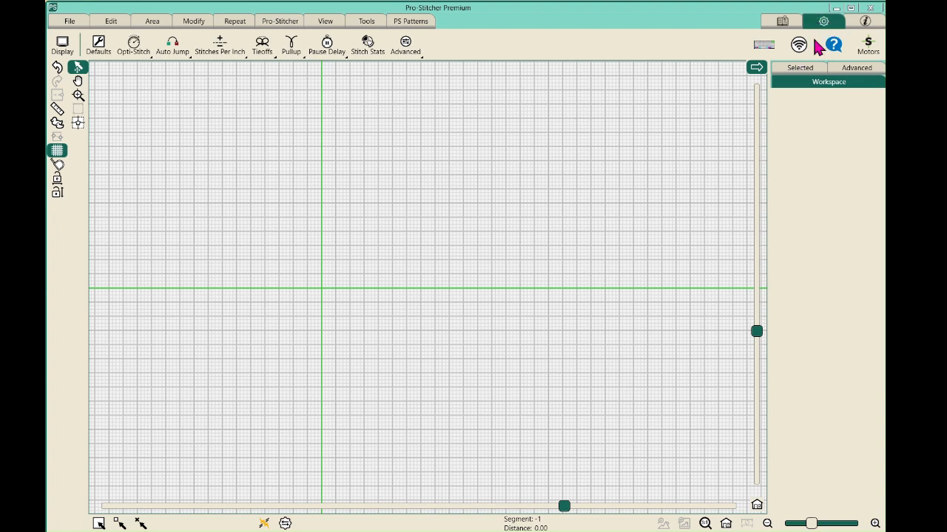
# Step: Set new designs to load point to point in the general advanced settings
pyautogui.click(414, 53)
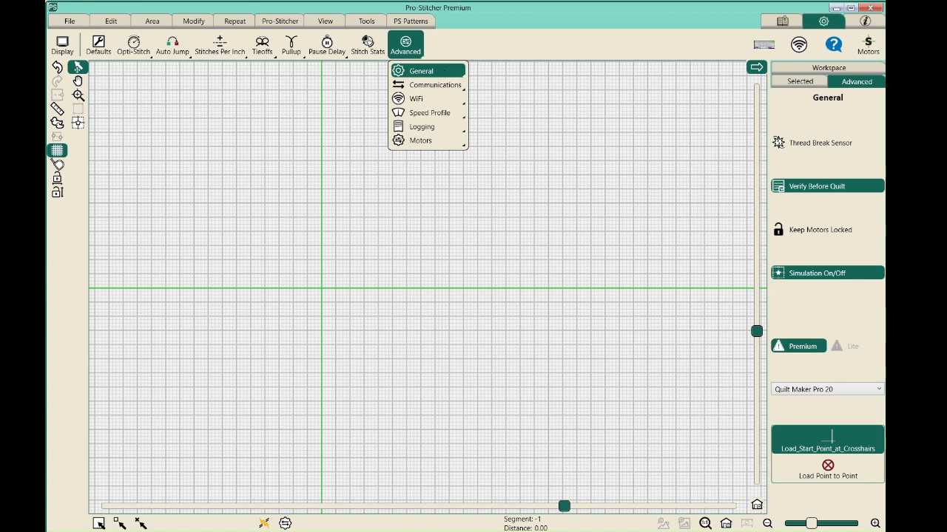
pyautogui.click(838, 480)
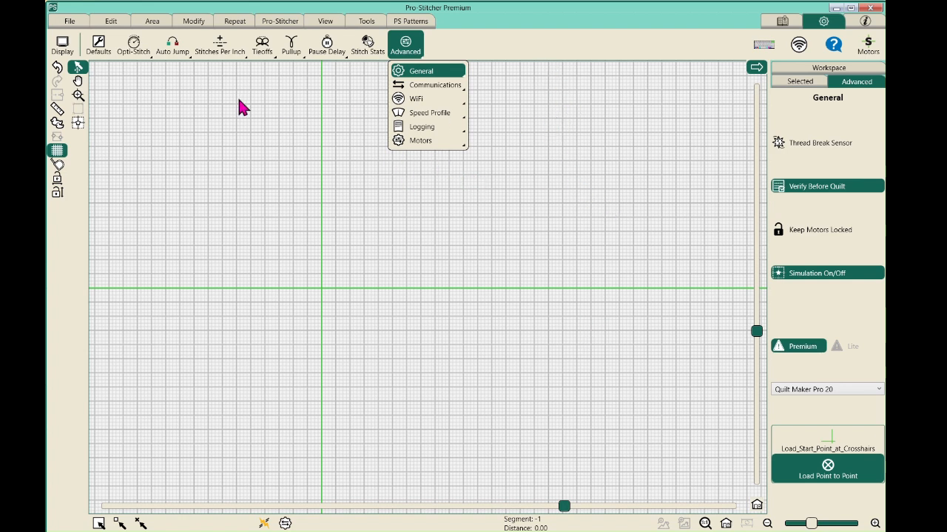
# Step: Load the js-alpha4-j letter design from the Alphabet 4 - QLI folder into the empty workspace
pyautogui.click(68, 22)
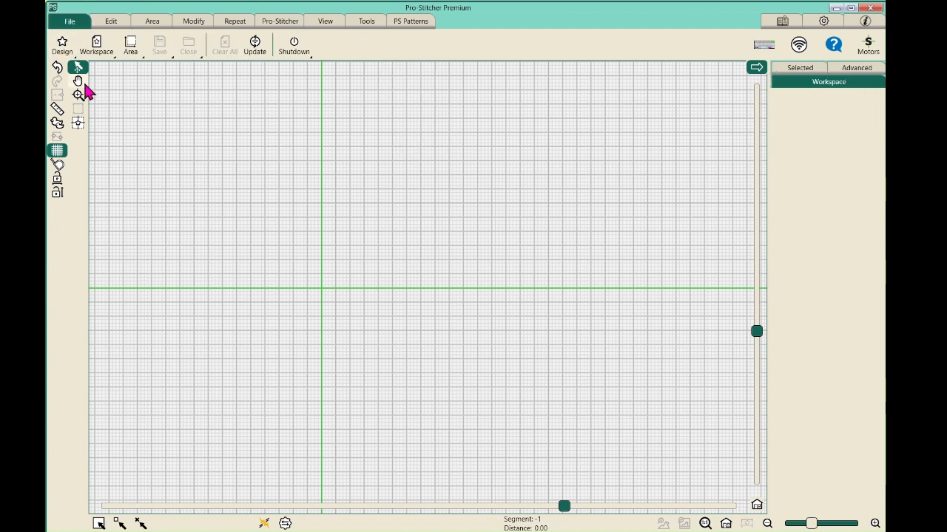
pyautogui.click(65, 51)
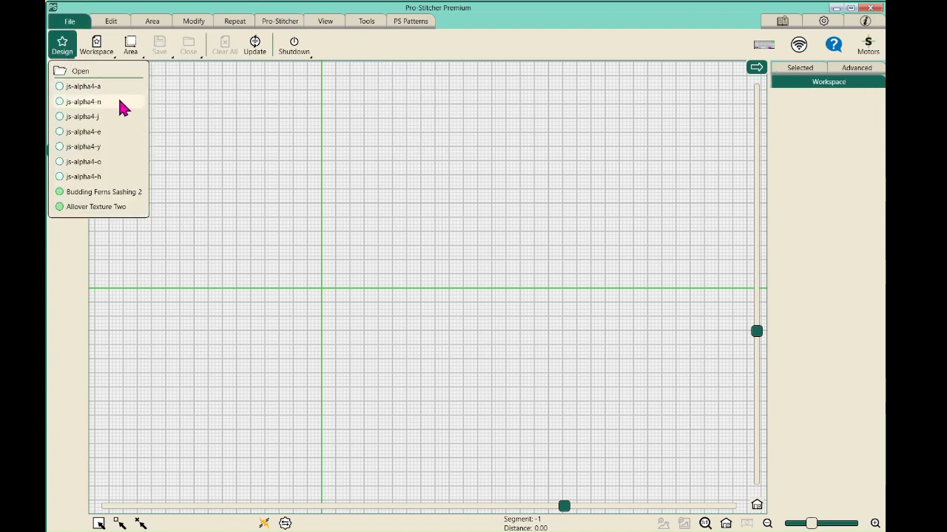
pyautogui.click(97, 66)
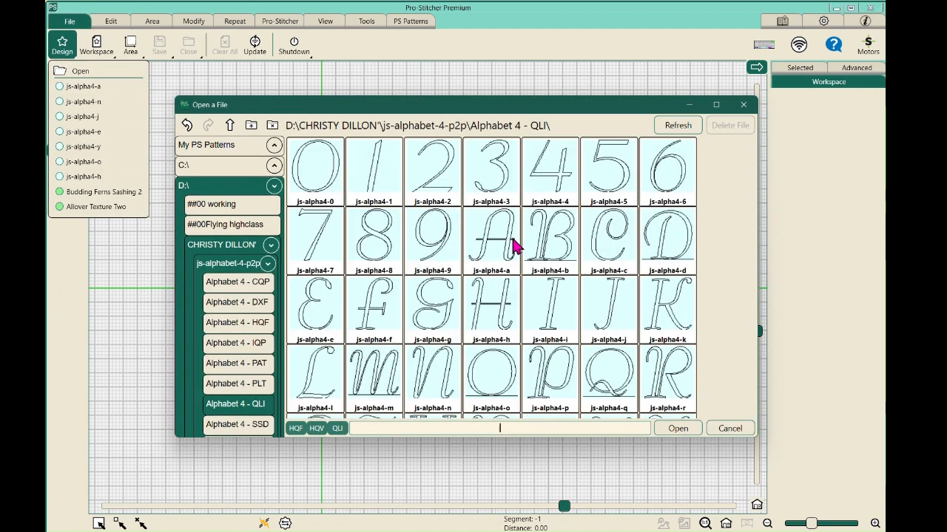
pyautogui.click(611, 327)
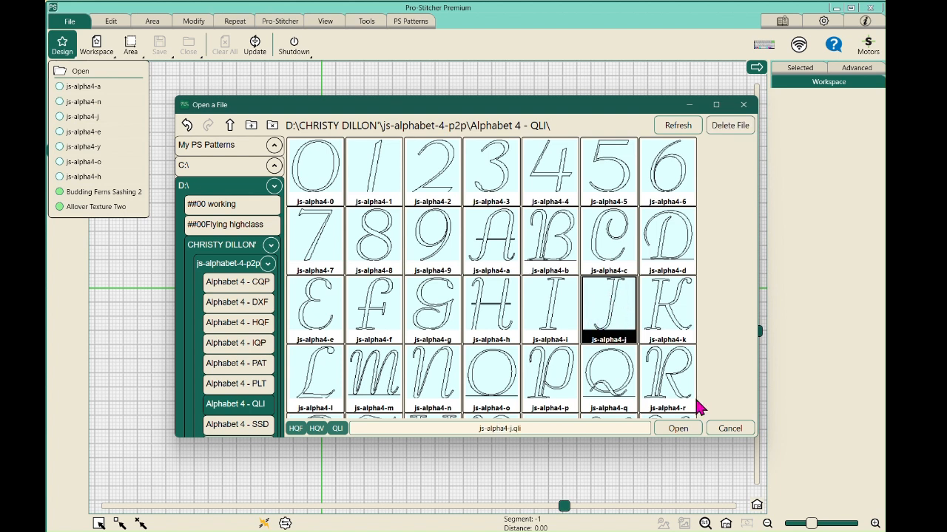
pyautogui.click(686, 434)
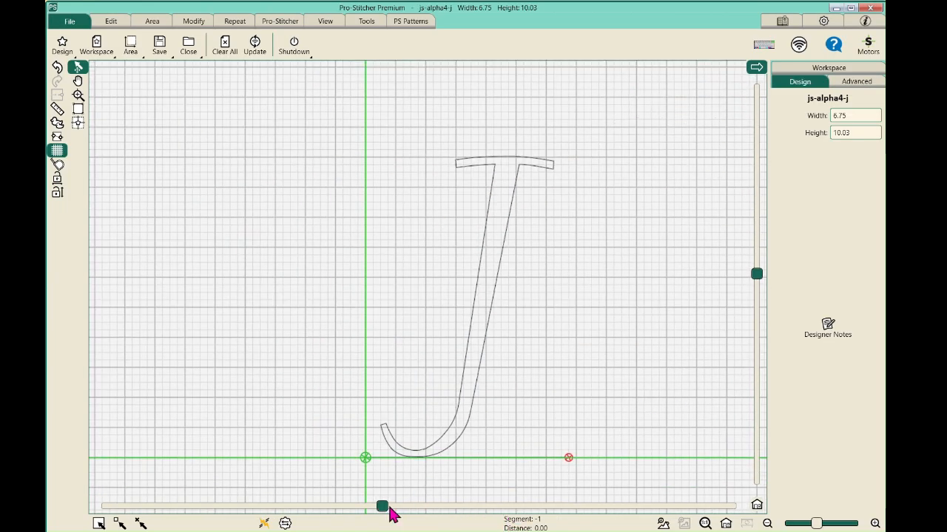
pyautogui.moveTo(382, 506); pyautogui.dragTo(472, 509)
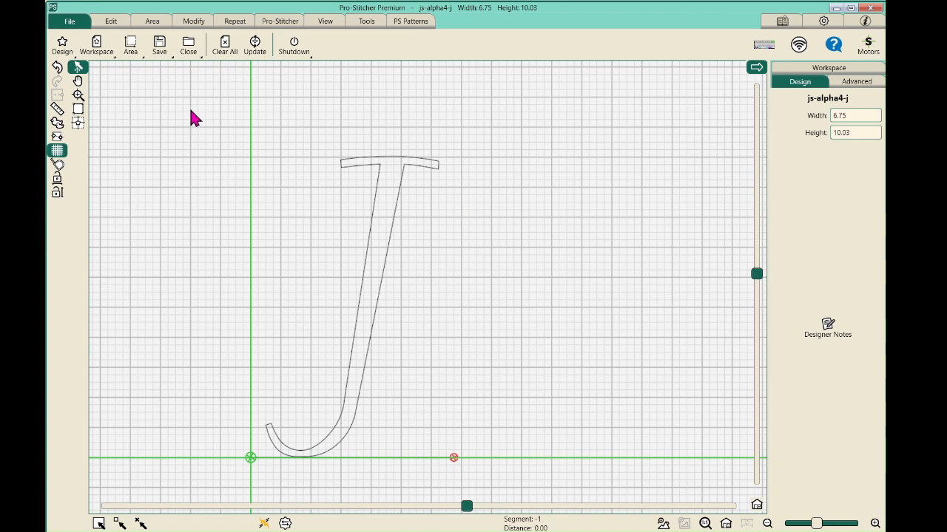
# Step: Load the js-alpha4-e letter design from the same alphabet folder after the J
pyautogui.click(63, 50)
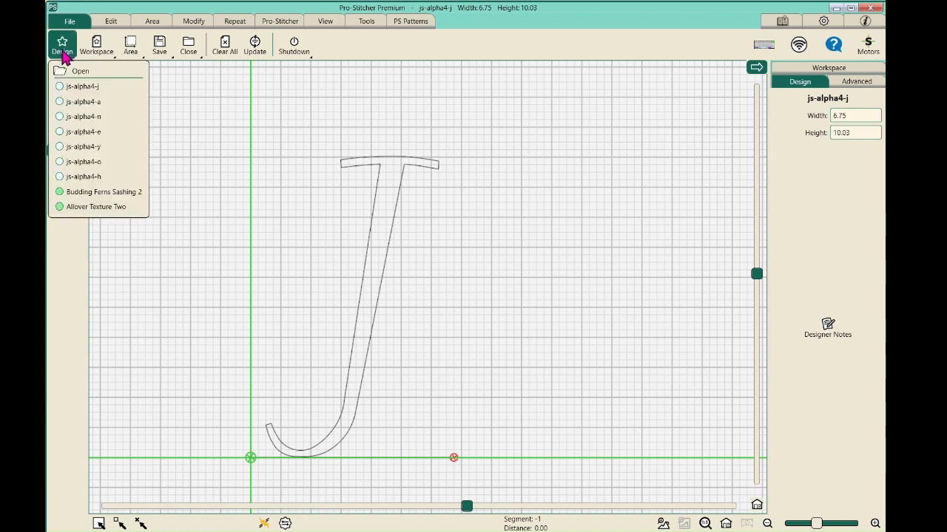
pyautogui.click(78, 72)
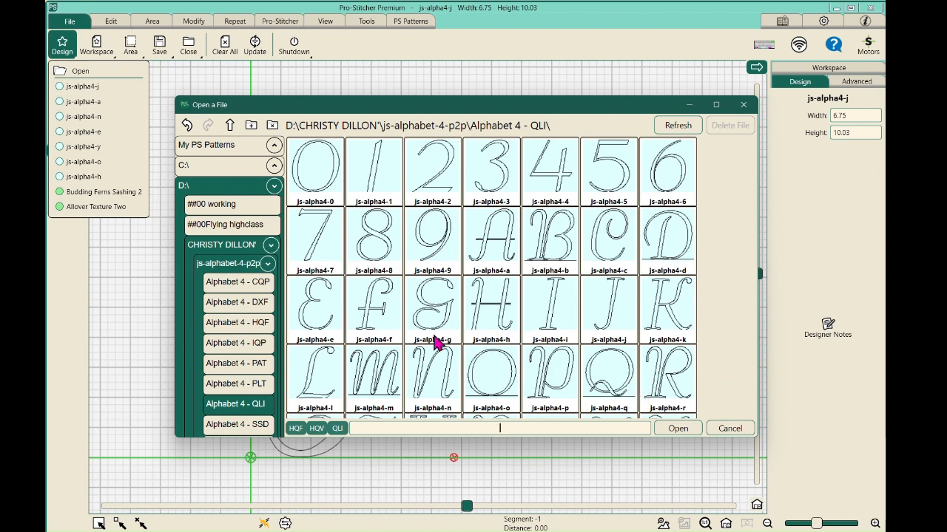
pyautogui.doubleClick(325, 318)
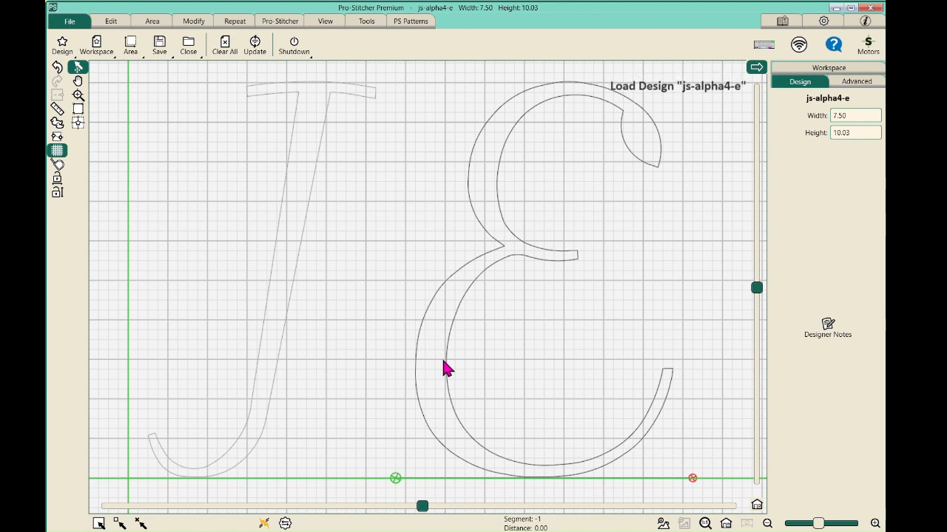
pyautogui.scroll(-3, 454, 381)
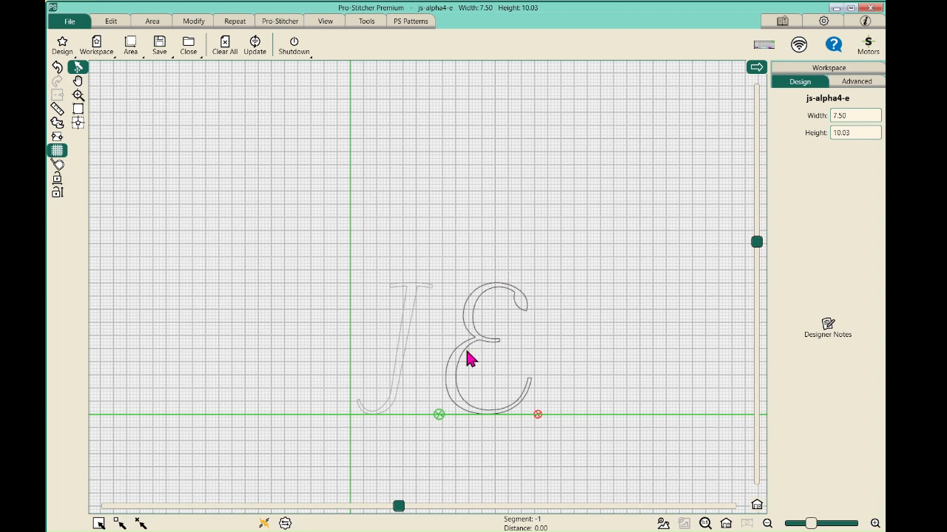
# Step: Load the js-alpha4-a letter design as the third letter of the word
pyautogui.click(62, 46)
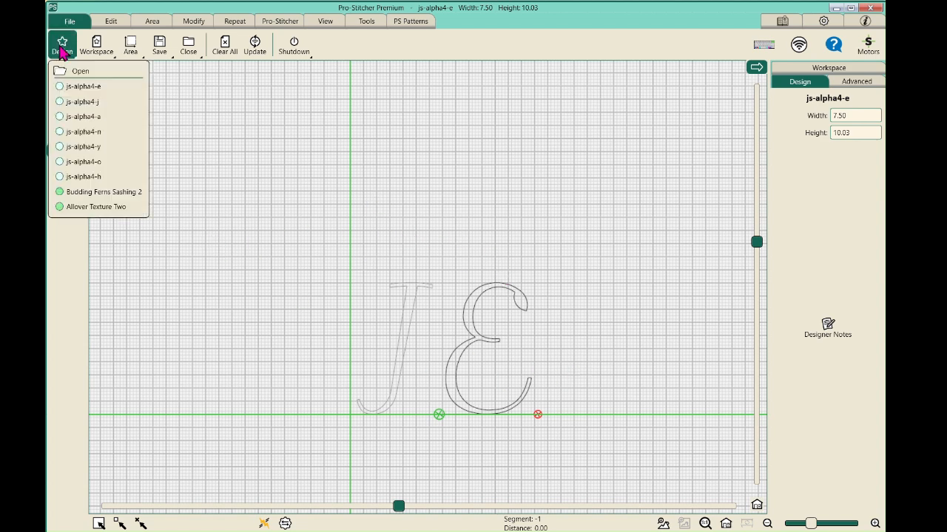
pyautogui.click(91, 72)
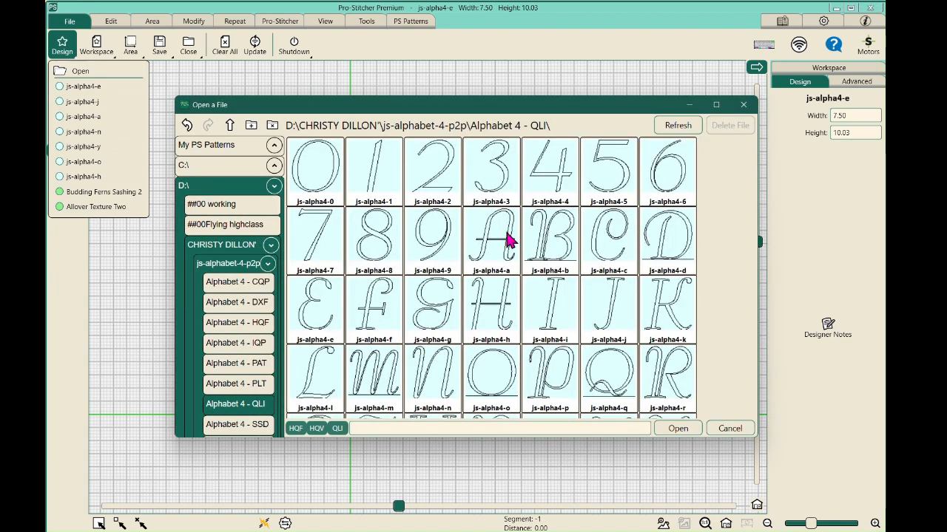
pyautogui.doubleClick(508, 238)
pyautogui.scroll(-2, 525, 253)
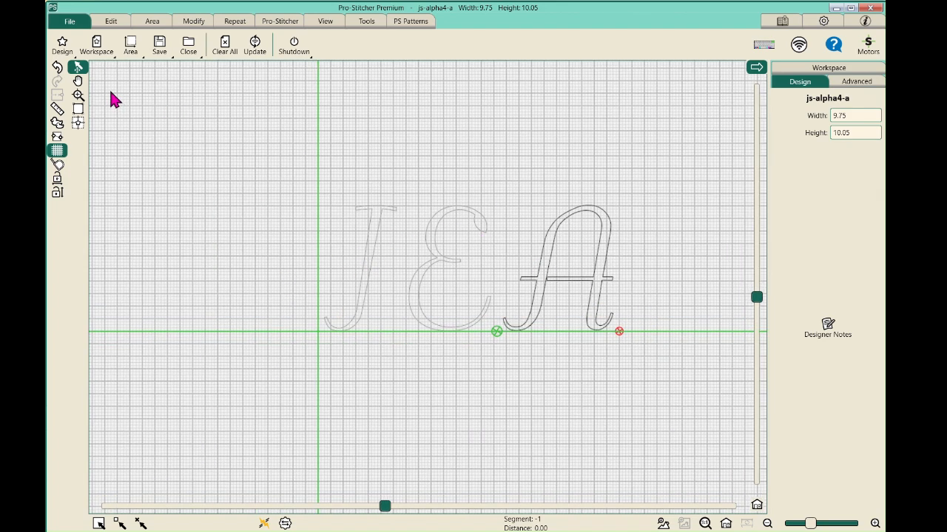
# Step: Load the js-alpha4-n letter design as the fourth letter of the word
pyautogui.click(70, 55)
pyautogui.click(82, 72)
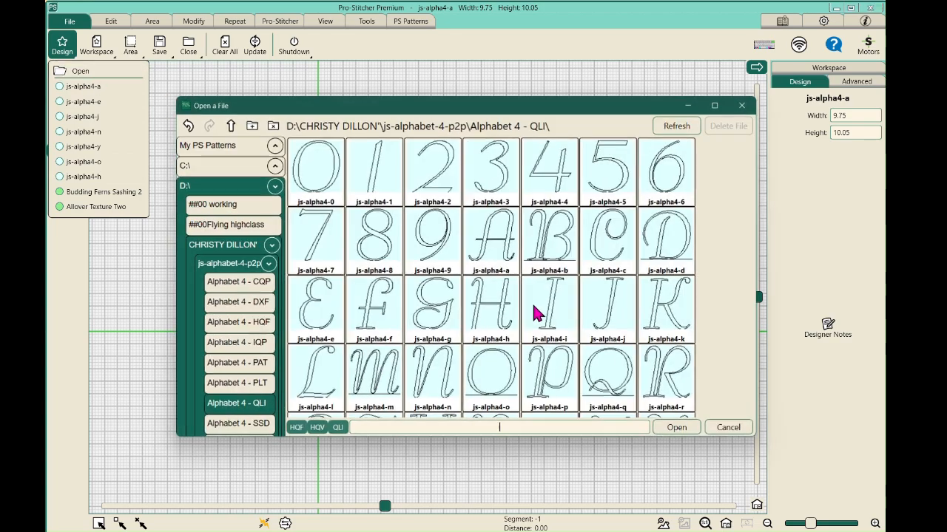
pyautogui.click(431, 392)
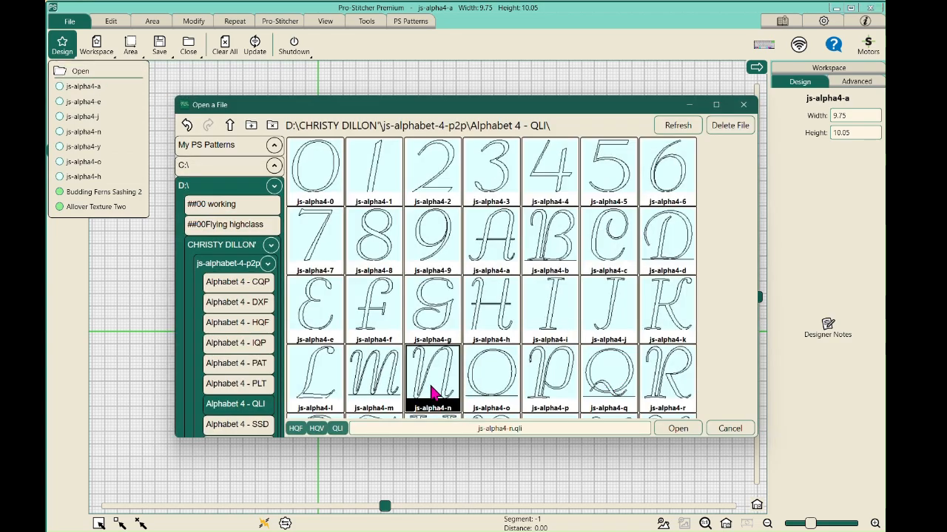
pyautogui.doubleClick(433, 392)
pyautogui.scroll(-2, 550, 422)
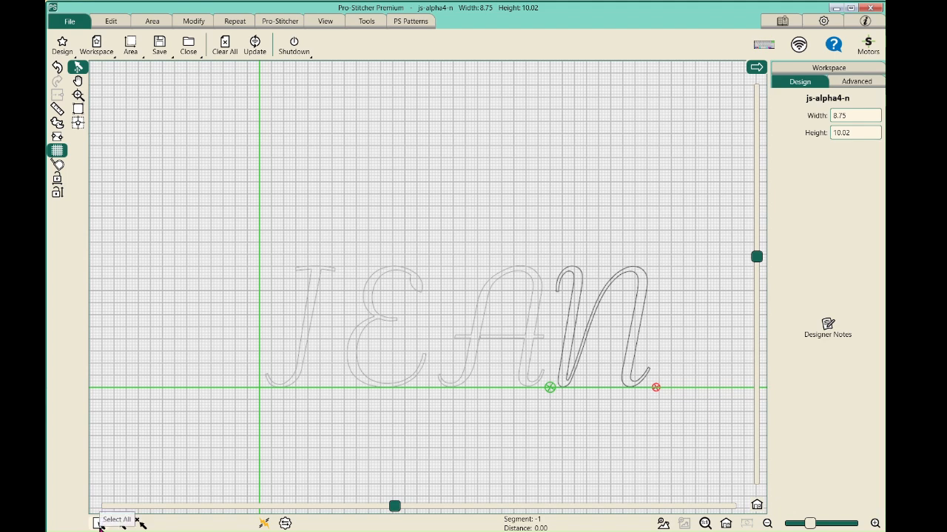
# Step: Merge all four letters into a single design and reposition it so its end point sits on the crosshairs
pyautogui.click(99, 523)
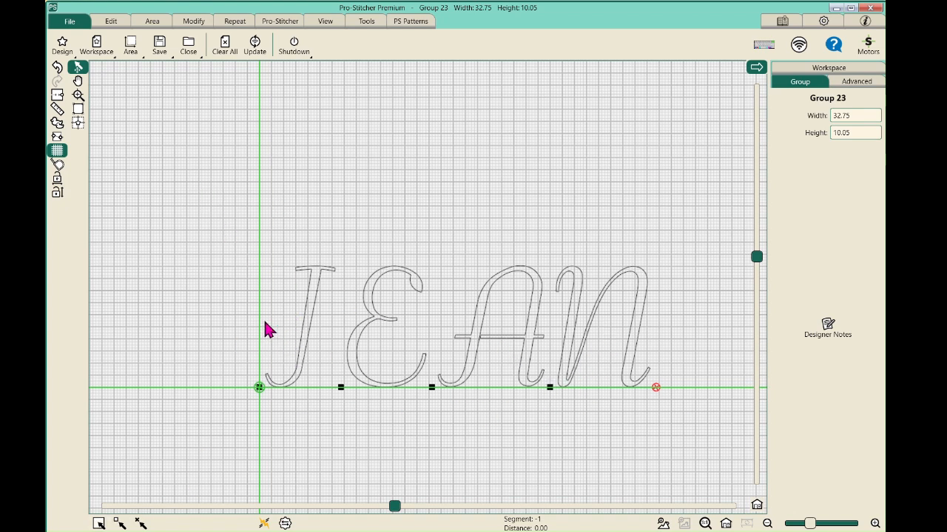
pyautogui.click(57, 97)
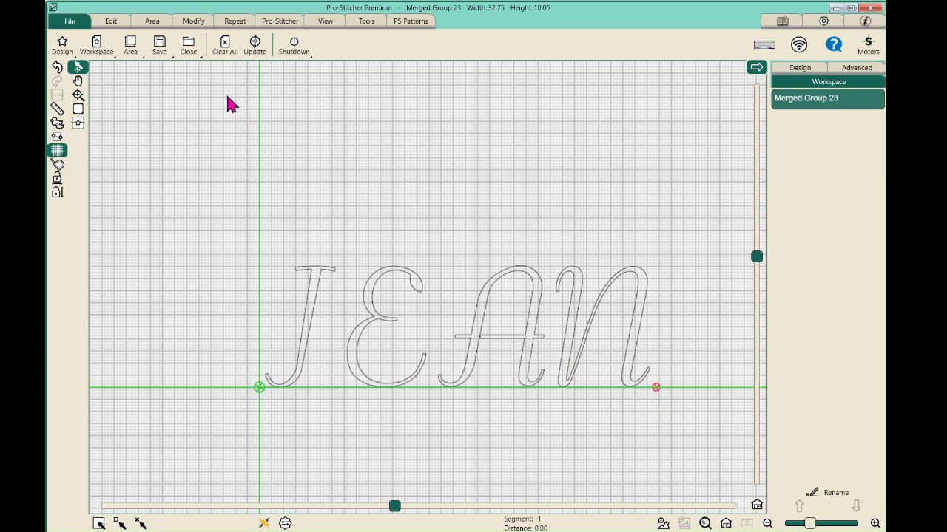
pyautogui.click(208, 23)
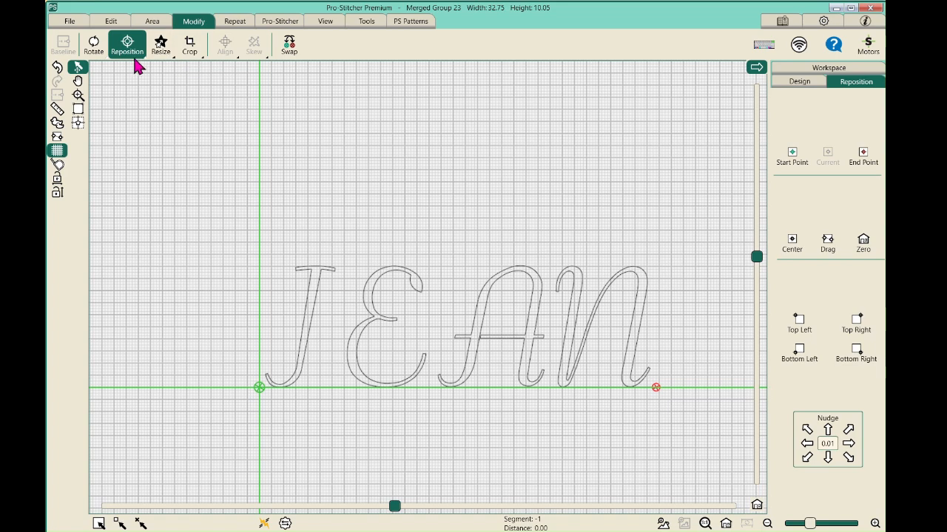
pyautogui.click(867, 158)
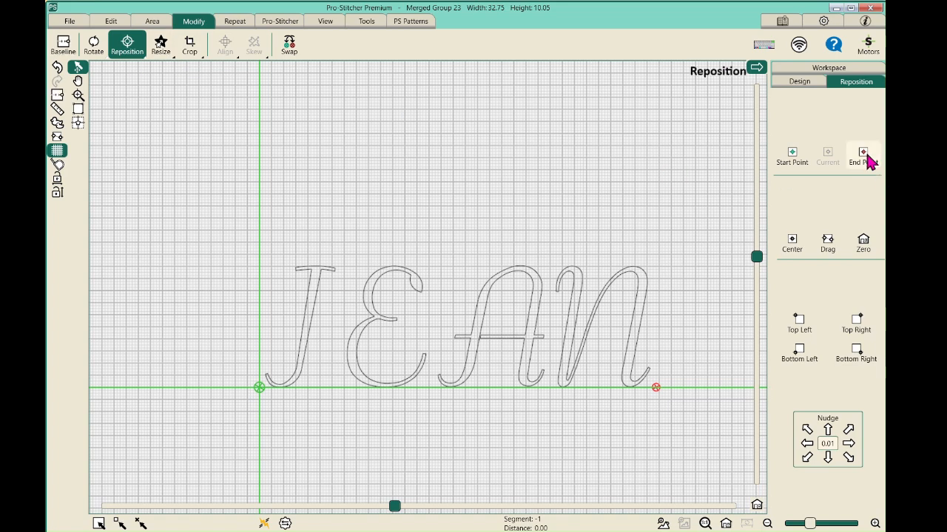
pyautogui.scroll(-3, 436, 313)
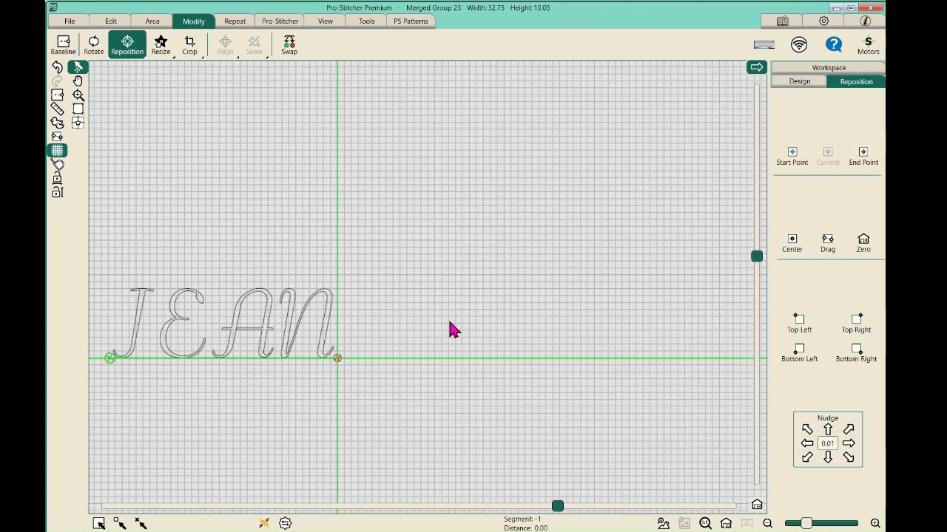
pyautogui.moveTo(557, 508); pyautogui.dragTo(484, 510)
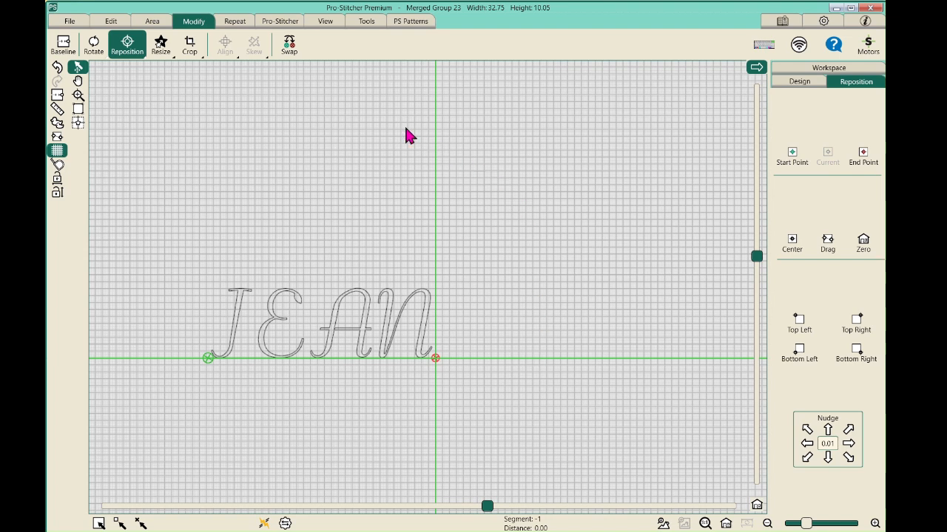
# Step: Start a Record path by marking its first point at the end point of the merged word
pyautogui.click(289, 22)
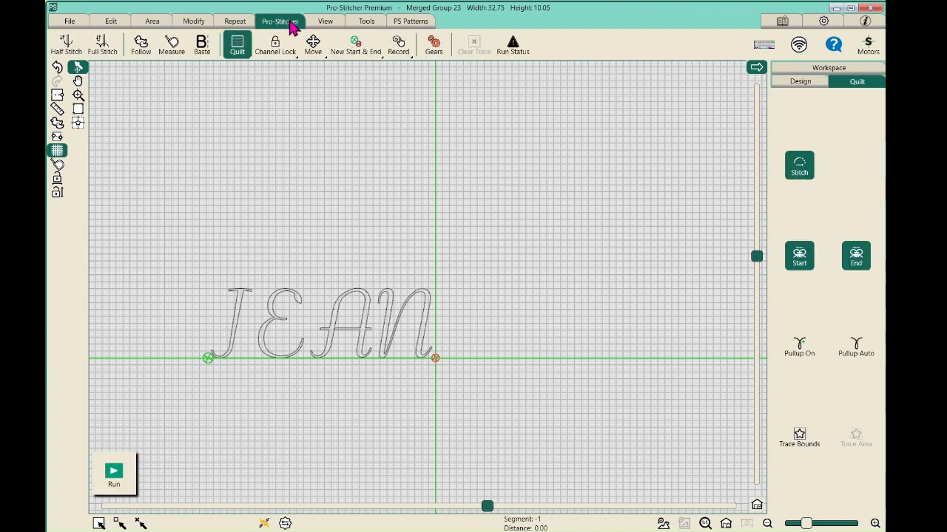
pyautogui.click(398, 43)
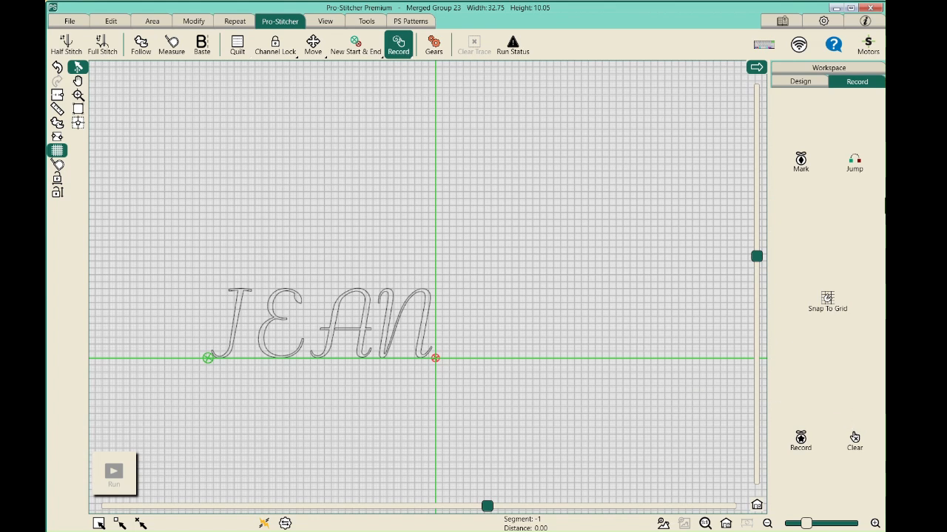
pyautogui.click(800, 161)
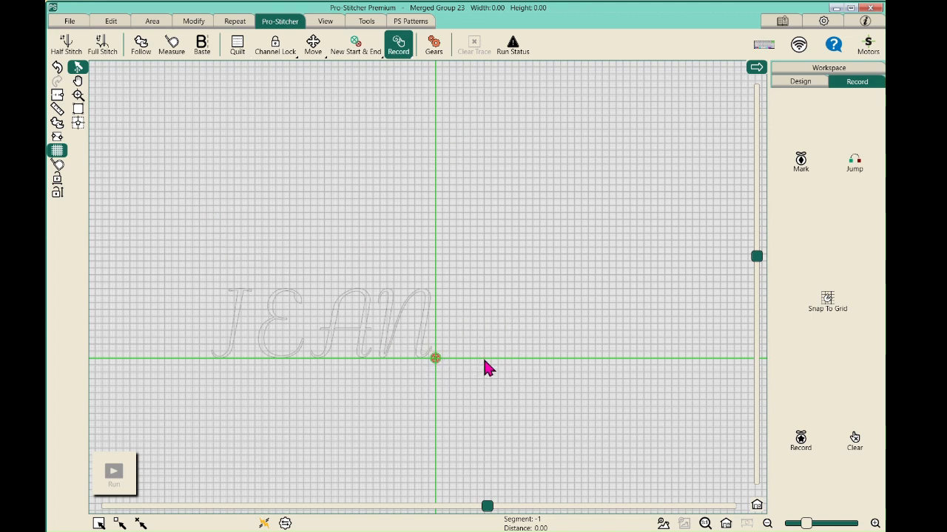
# Step: Mark a second recorded point about 3.98 past the word's end along the baseline, and turn on Snap To Grid
pyautogui.scroll(4, 486, 360)
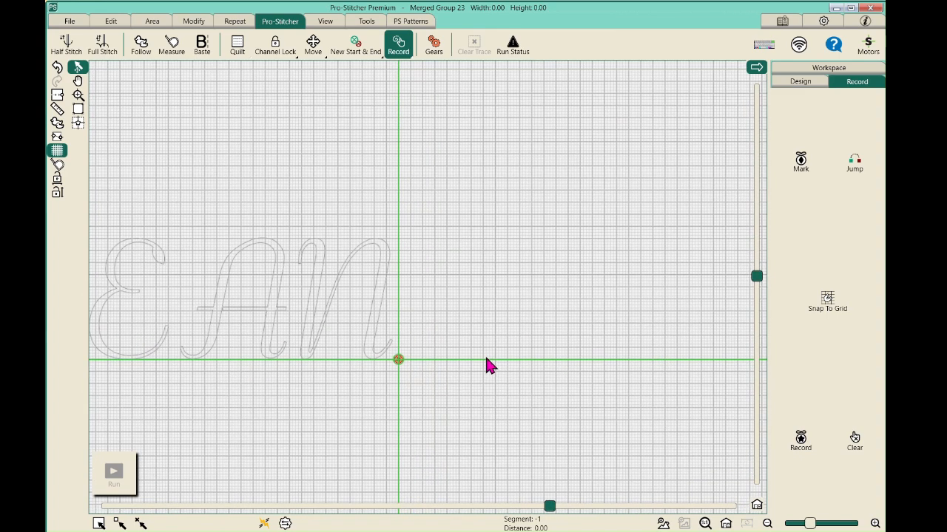
pyautogui.scroll(1, 488, 365)
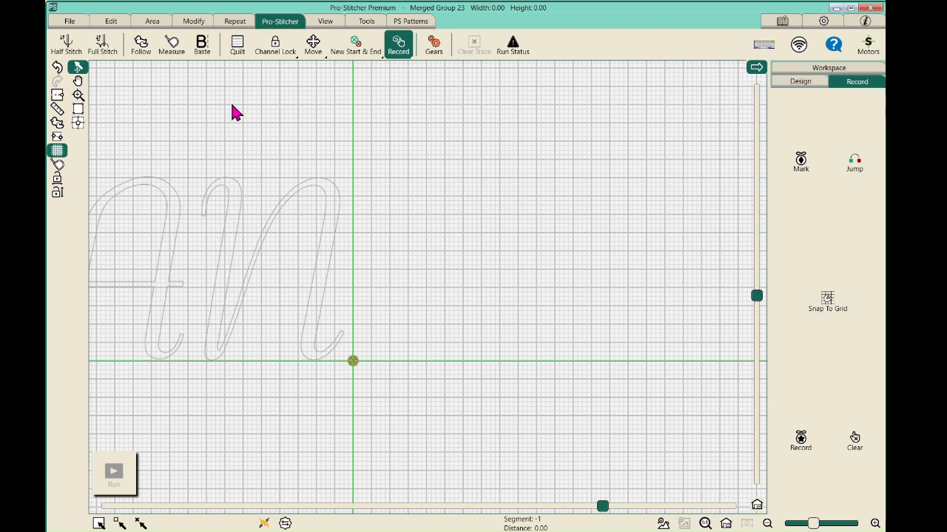
pyautogui.click(77, 123)
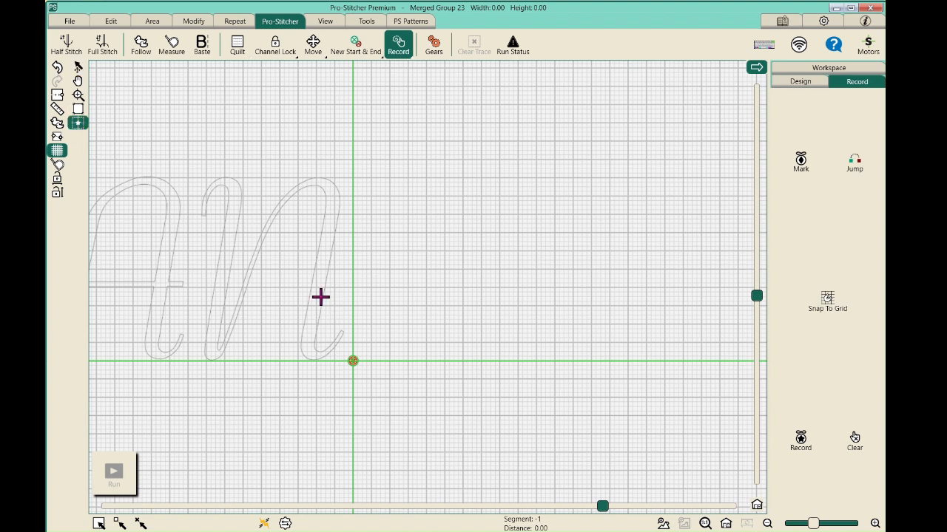
pyautogui.click(352, 360)
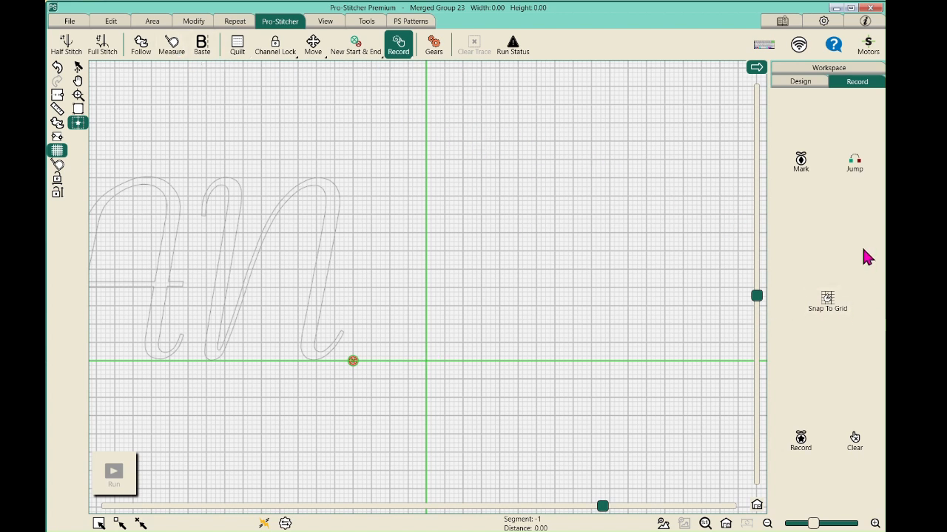
pyautogui.click(800, 164)
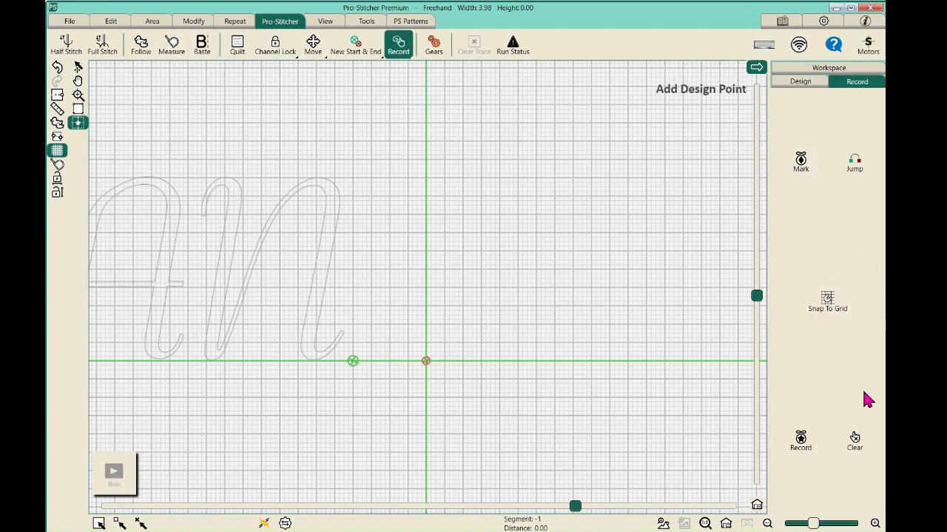
pyautogui.click(829, 311)
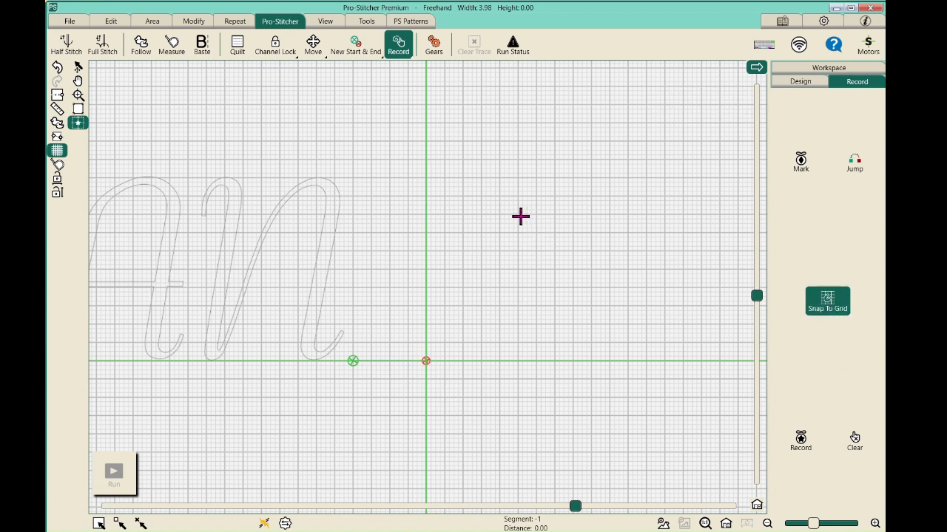
# Step: Load the js-alpha4-2 design as the first digit following the recorded spacer
pyautogui.click(73, 22)
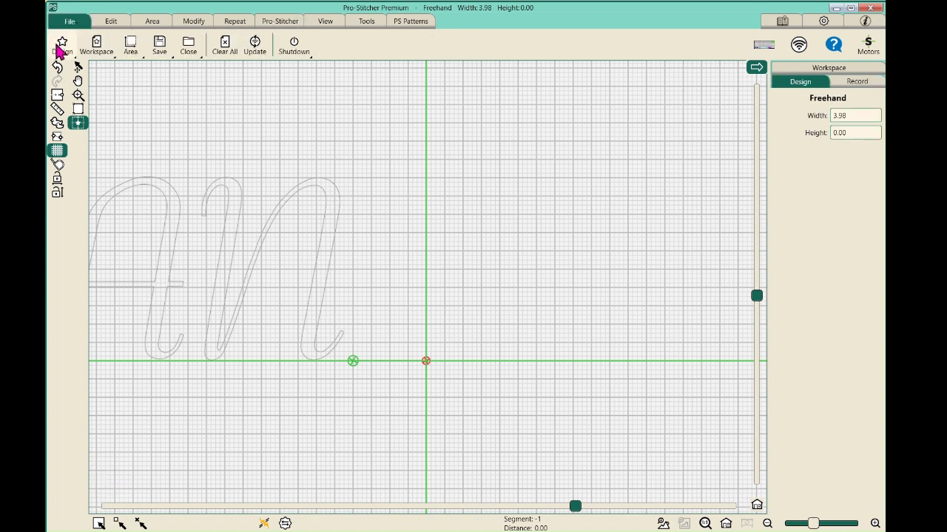
pyautogui.click(58, 47)
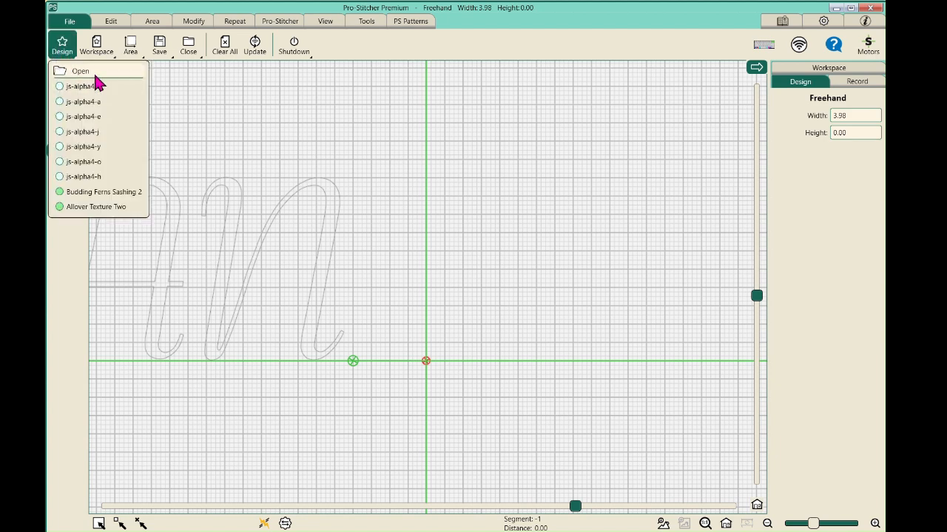
pyautogui.click(80, 72)
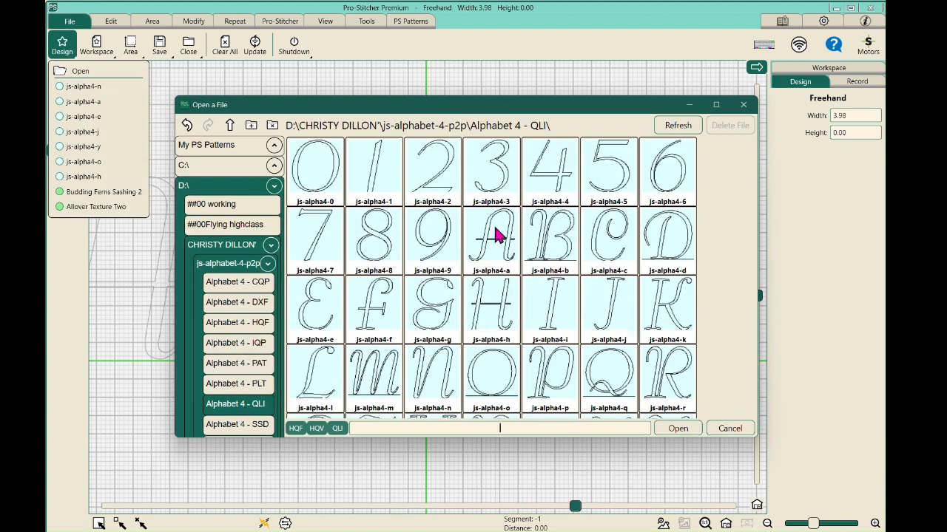
pyautogui.doubleClick(433, 185)
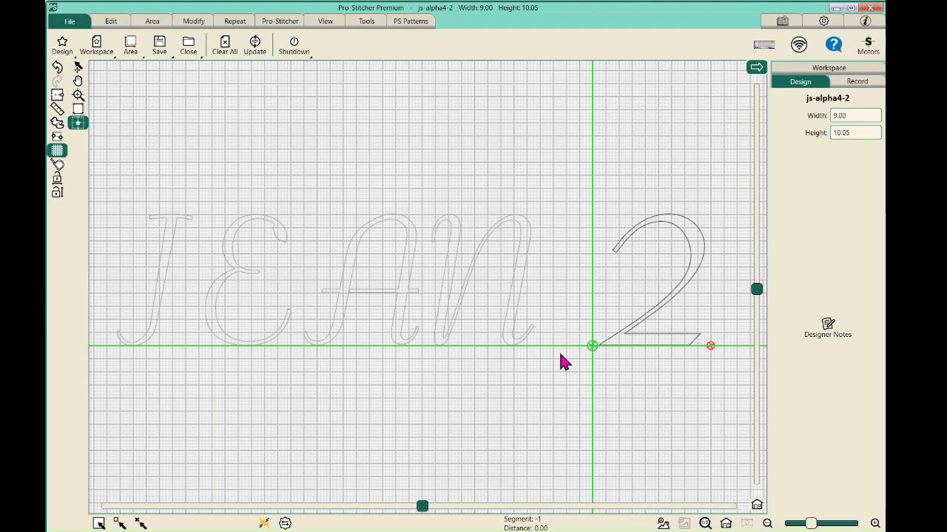
# Step: Load the js-alpha4-0 design as the second digit of the year
pyautogui.click(59, 48)
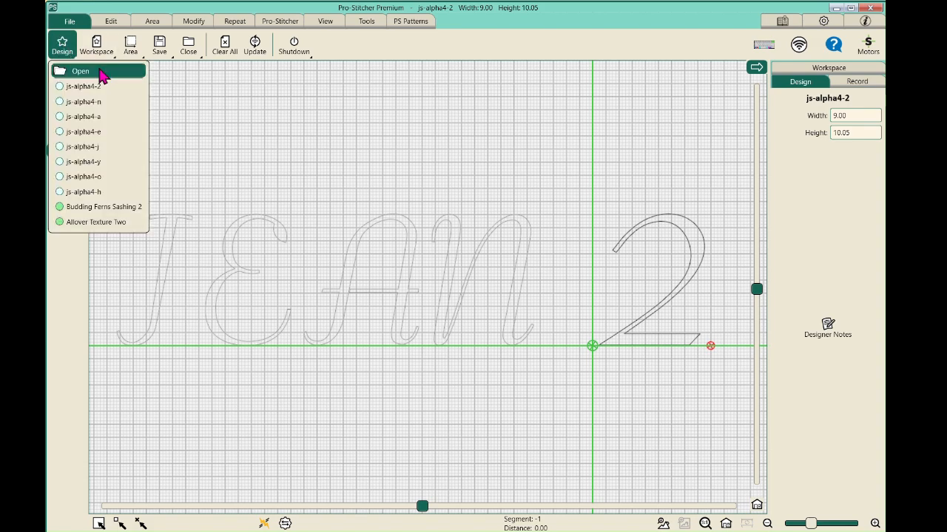
pyautogui.click(102, 75)
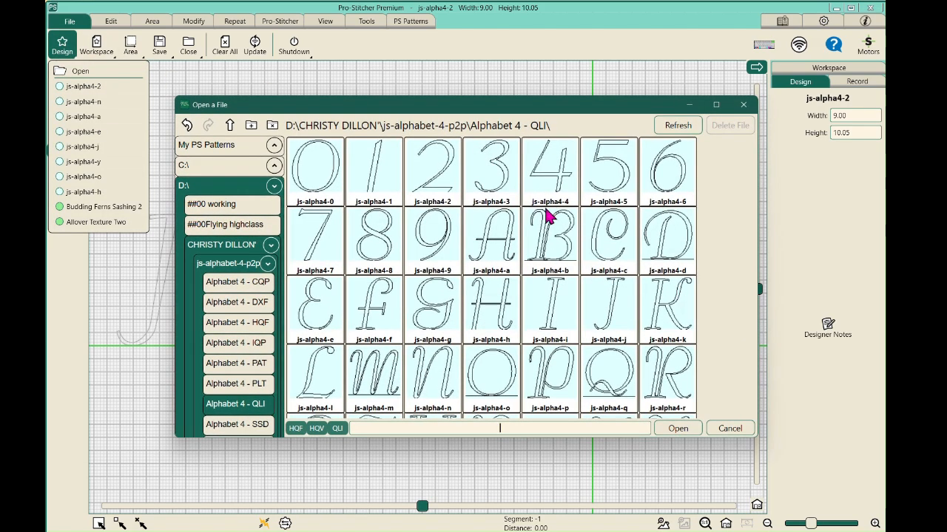
pyautogui.doubleClick(321, 185)
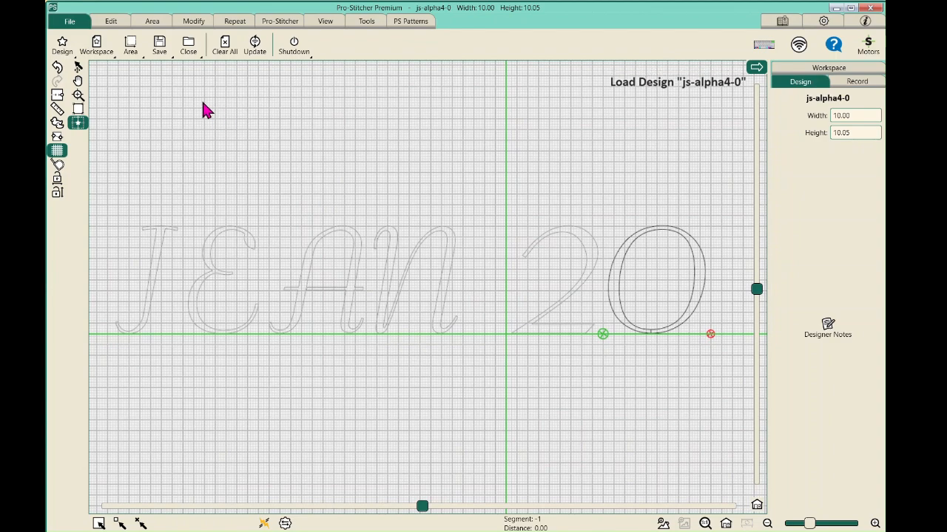
# Step: Load the js-alpha4-2 design again as the third digit of the year
pyautogui.click(62, 45)
pyautogui.click(77, 71)
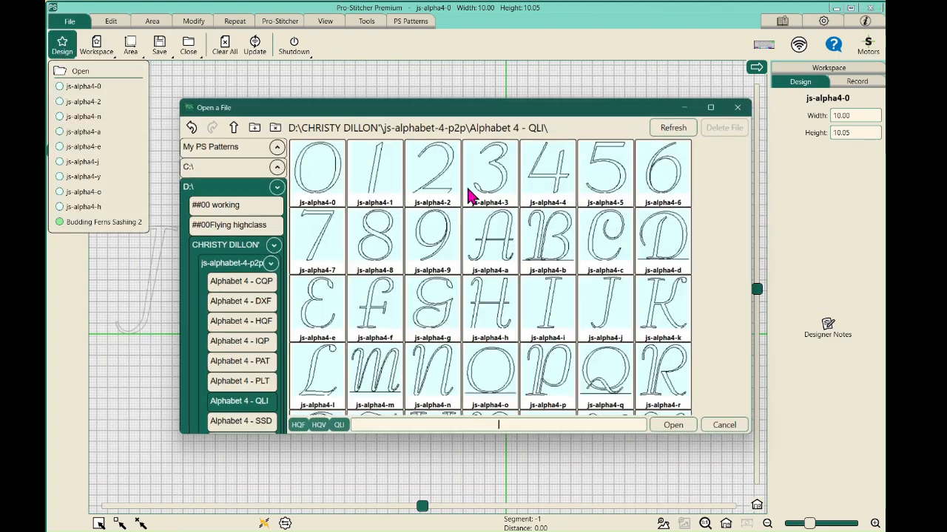
pyautogui.doubleClick(425, 174)
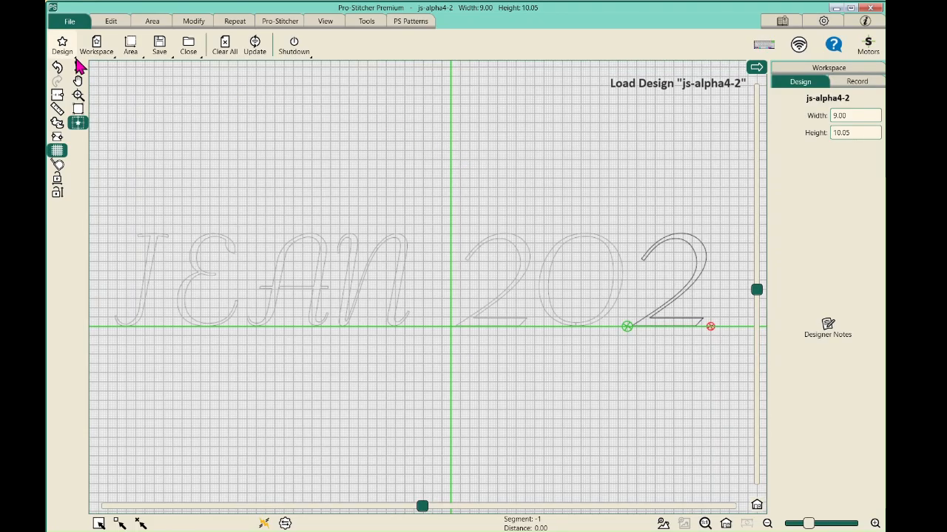
# Step: Load the js-alpha4-5 design as the fourth digit of the year
pyautogui.click(70, 59)
pyautogui.click(78, 71)
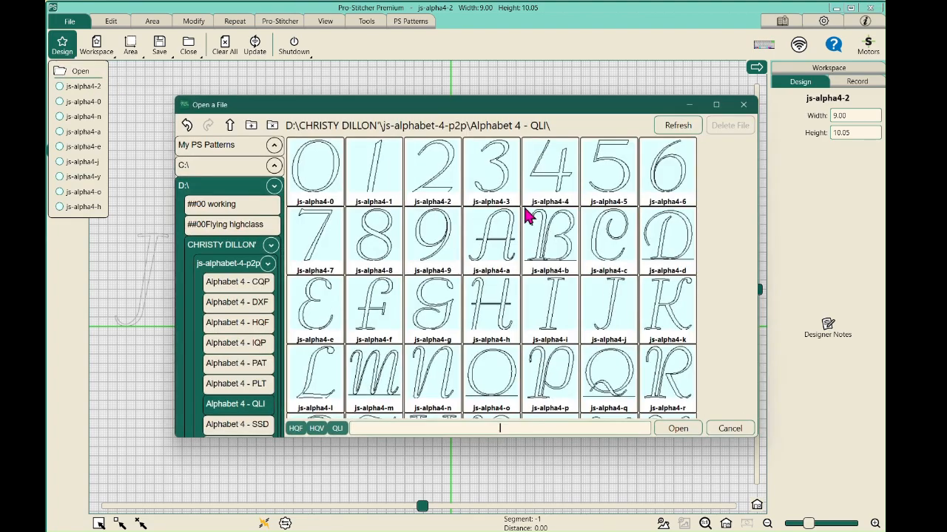
pyautogui.click(615, 186)
pyautogui.doubleClick(608, 189)
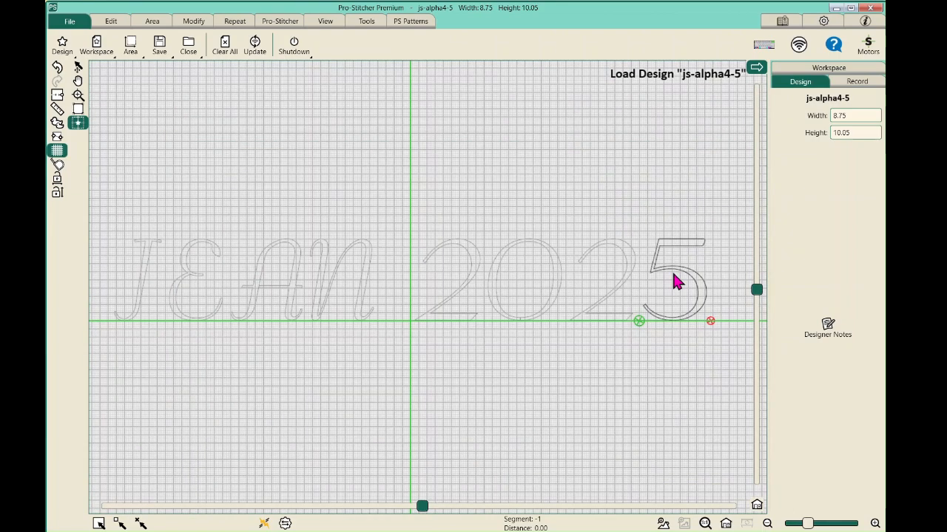
# Step: Group the recorded Freehand spacer with the four digit designs 2, 0, 2 and 5, in that order
pyautogui.scroll(1, 639, 283)
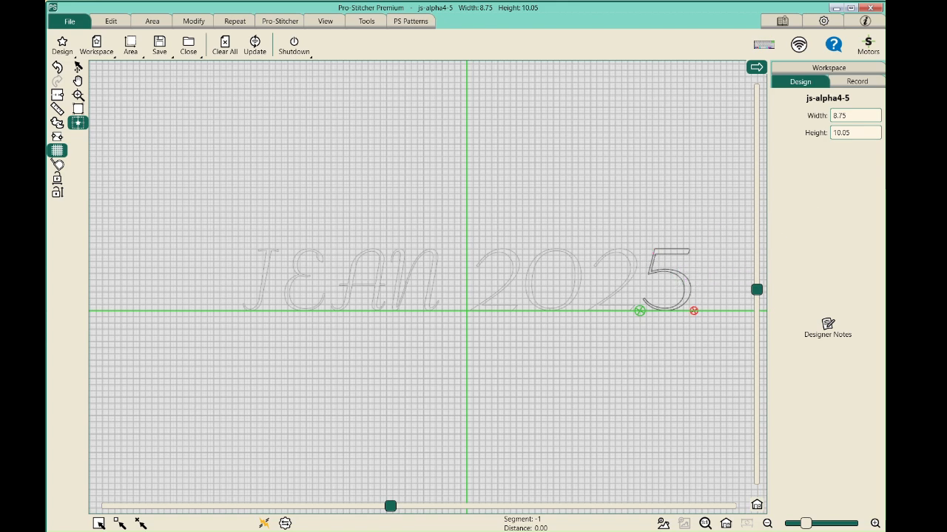
pyautogui.click(843, 69)
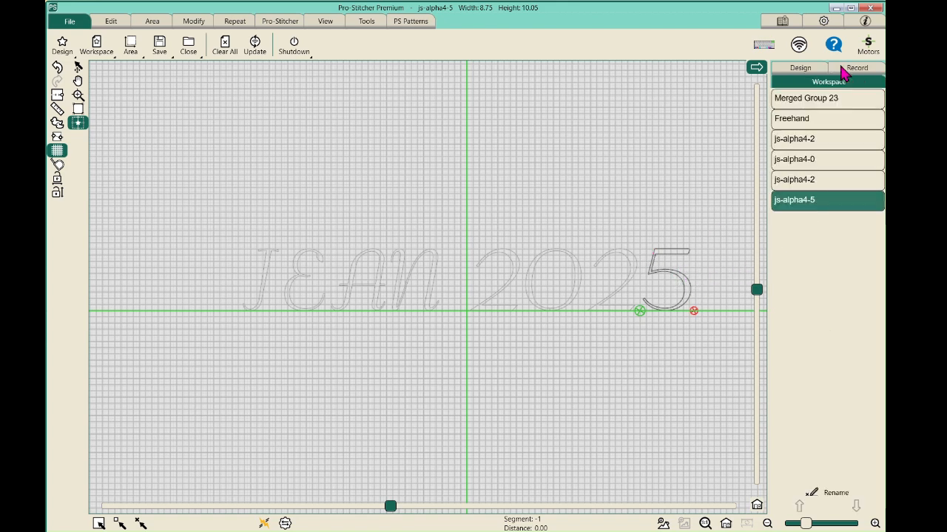
pyautogui.click(820, 105)
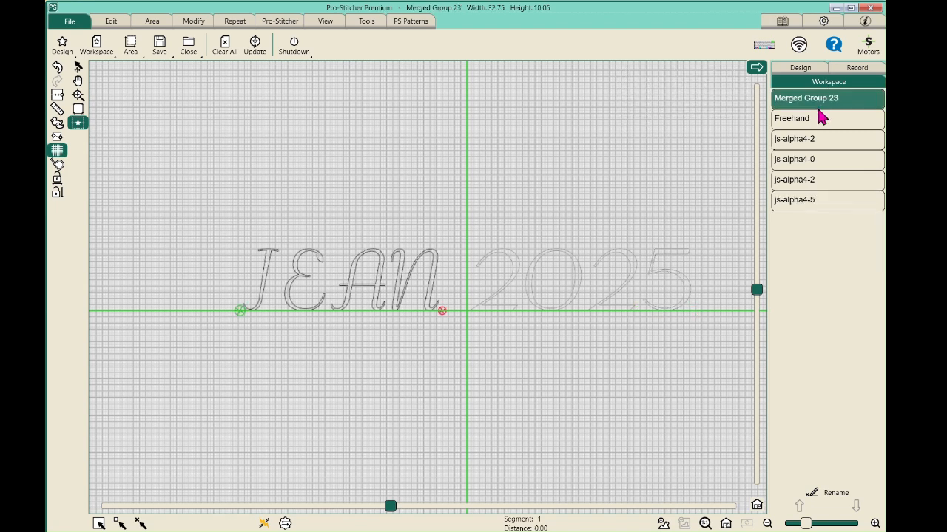
pyautogui.click(821, 121)
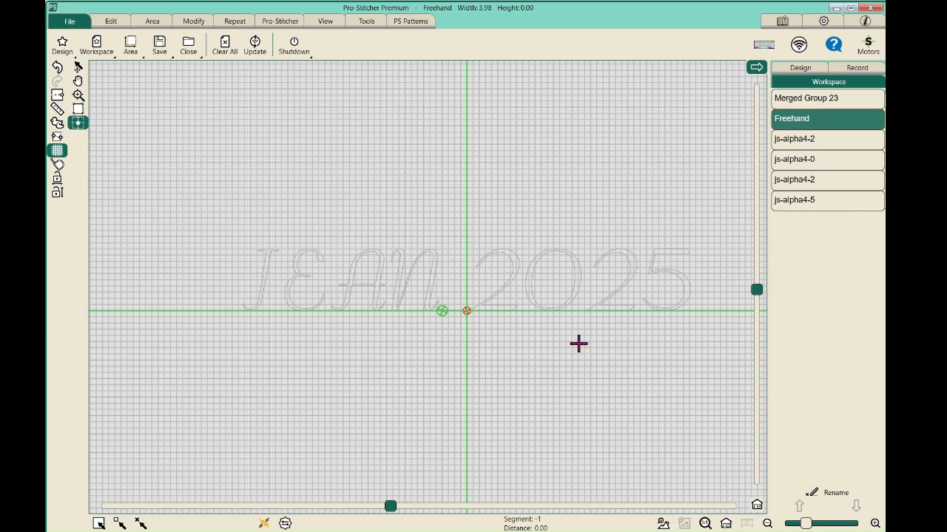
pyautogui.click(120, 524)
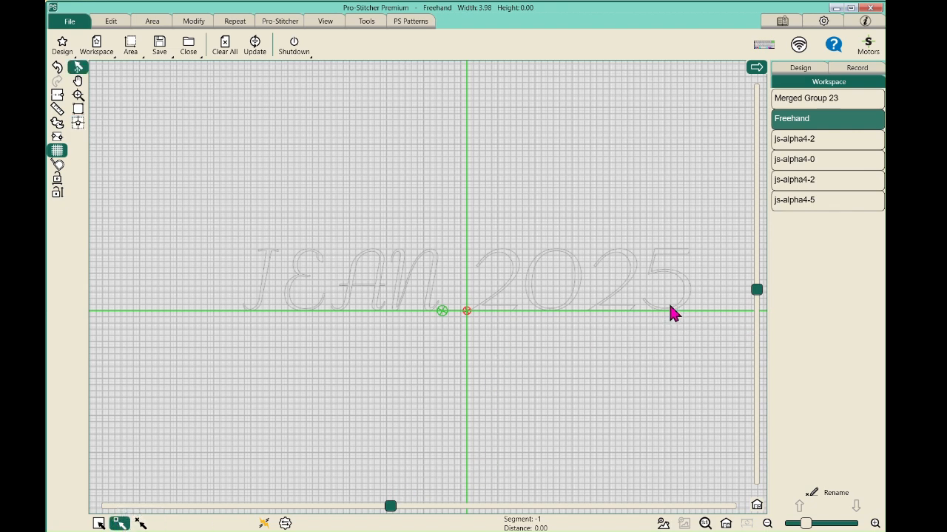
pyautogui.click(829, 145)
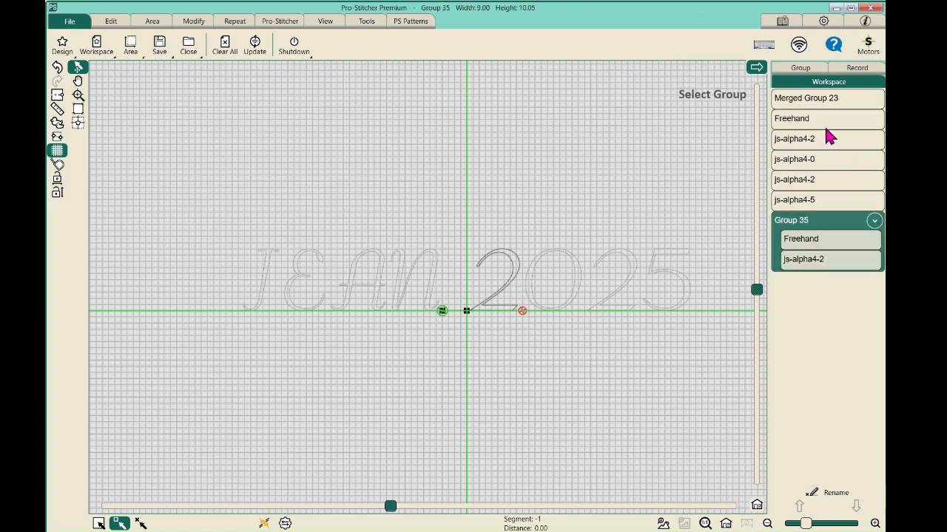
pyautogui.click(803, 165)
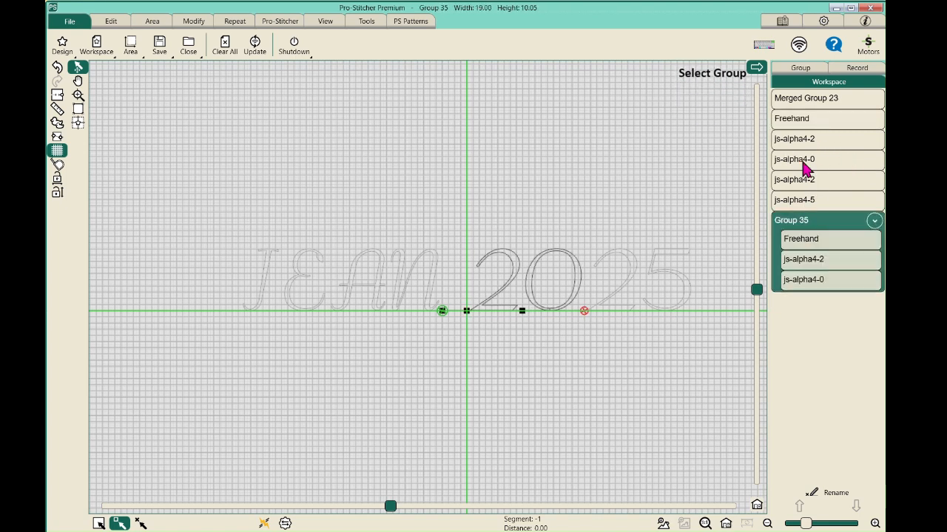
pyautogui.click(806, 184)
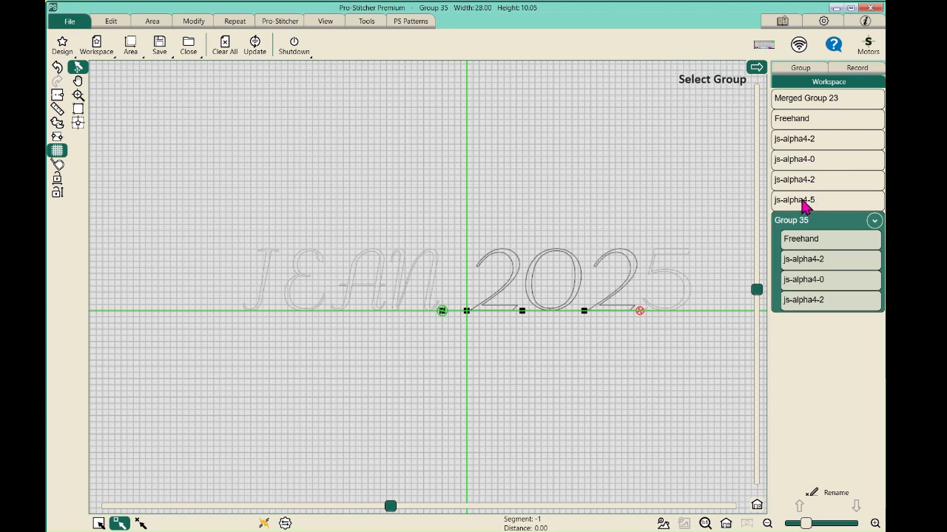
pyautogui.click(801, 200)
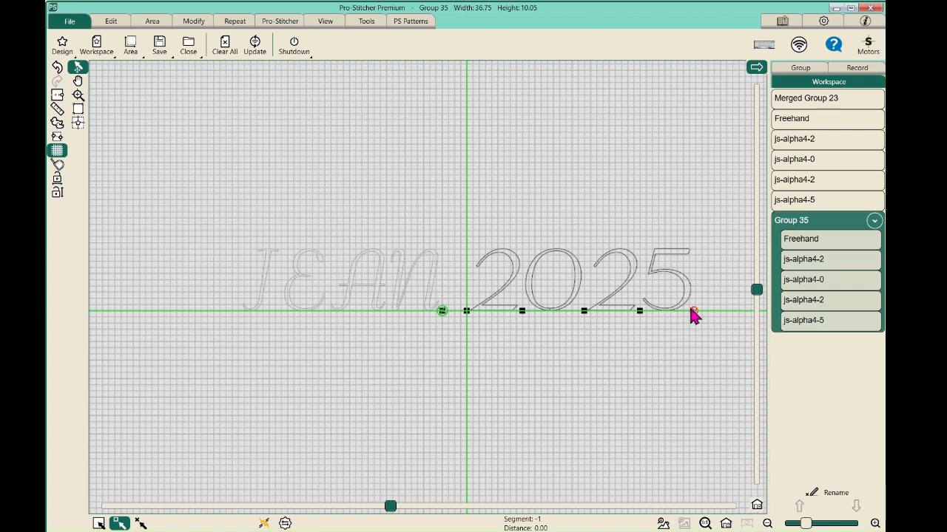
# Step: Merge the spacer and 2025 group into one design, and merge that with the first word into a single design
pyautogui.click(57, 95)
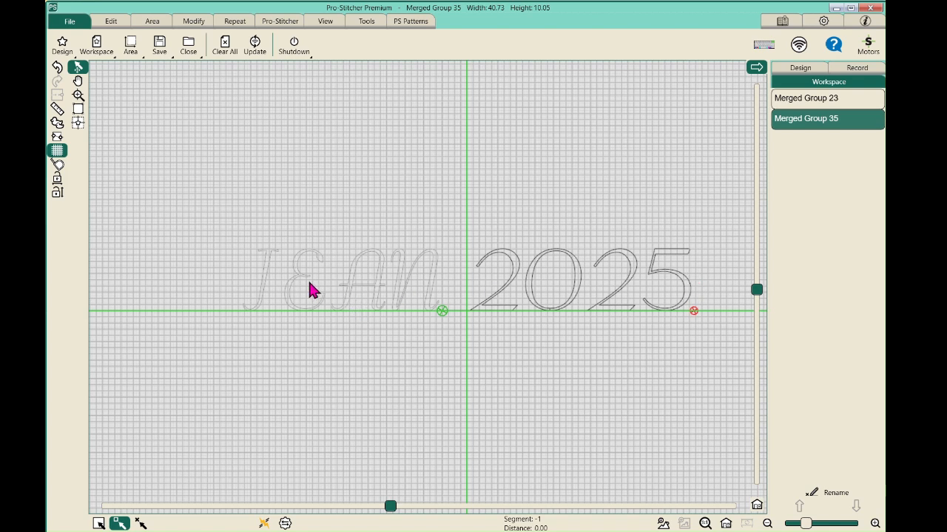
pyautogui.click(98, 523)
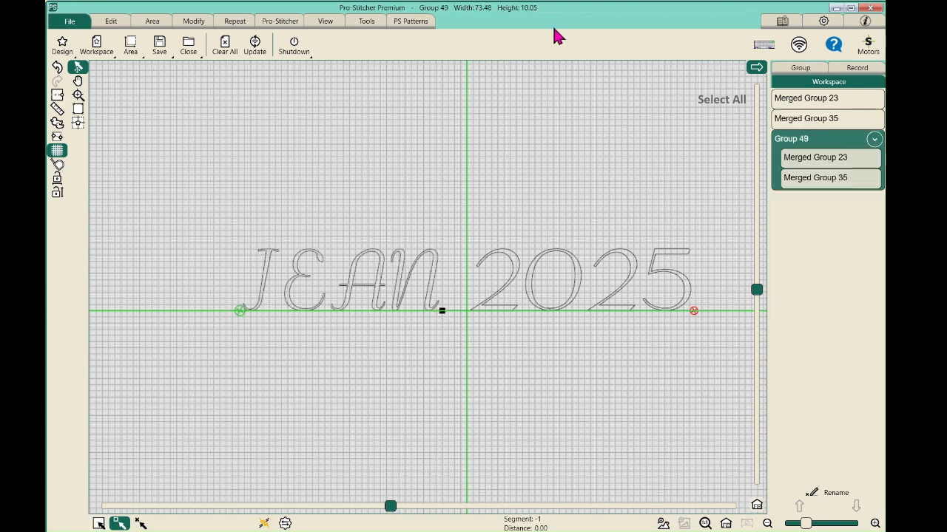
pyautogui.click(57, 95)
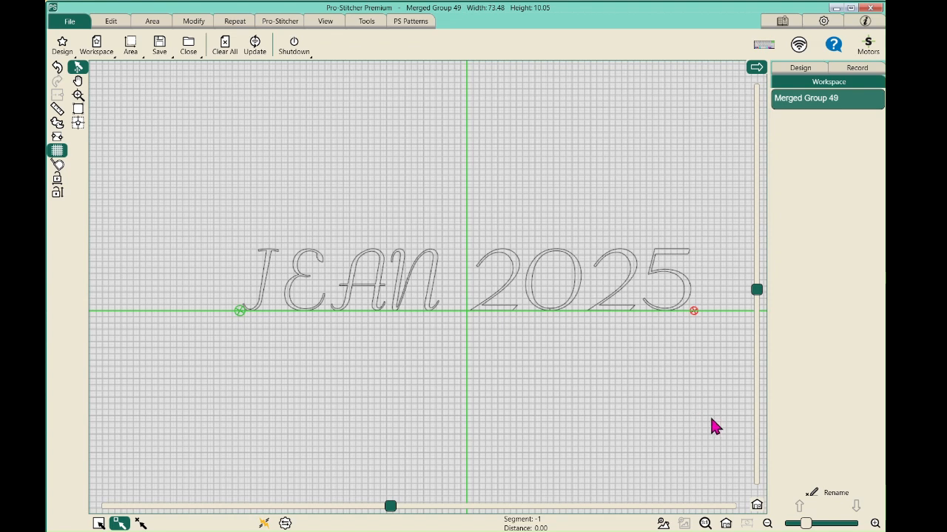
# Step: Run the merged name-and-year design in Quilt mode, proceeding with the existing stitch settings
pyautogui.click(281, 23)
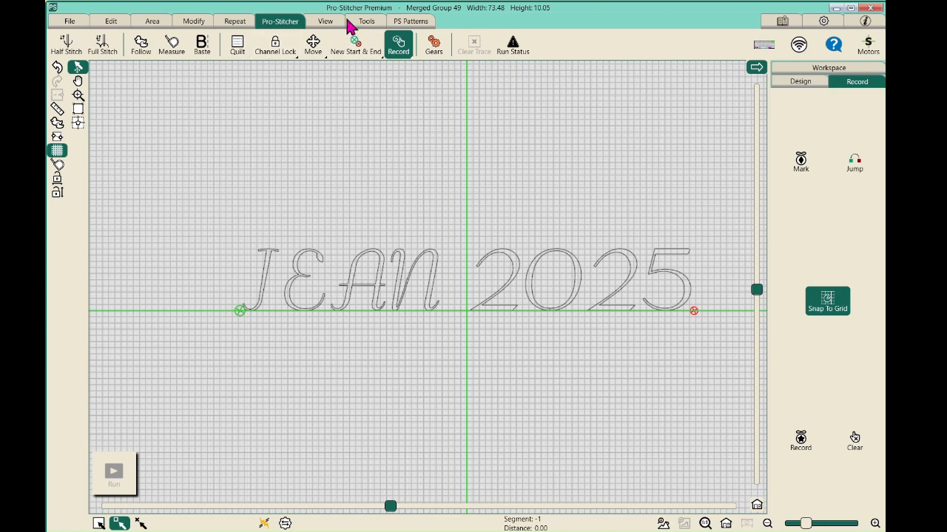
pyautogui.click(248, 57)
pyautogui.click(119, 477)
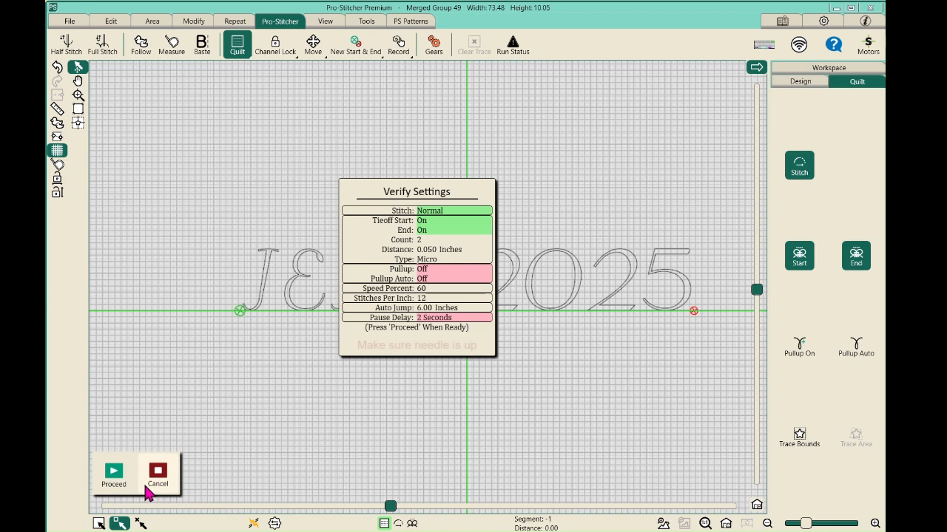
pyautogui.click(112, 477)
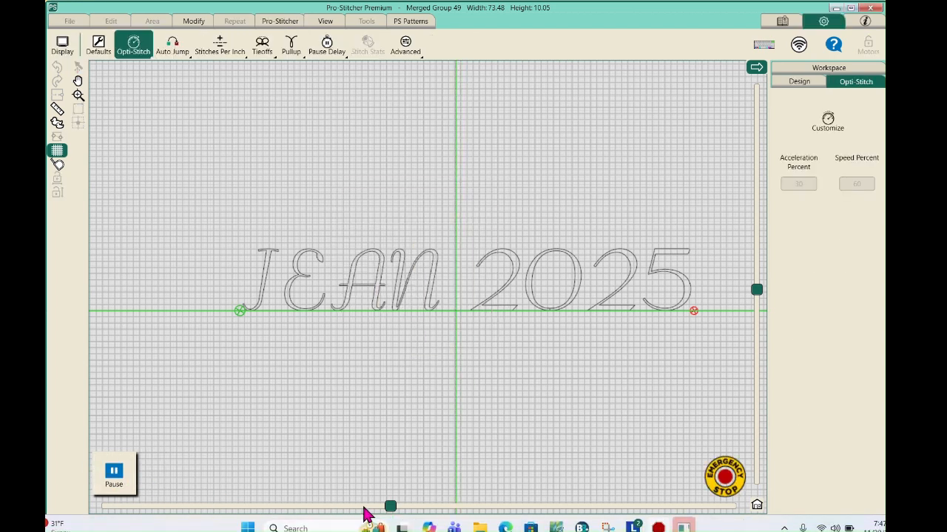